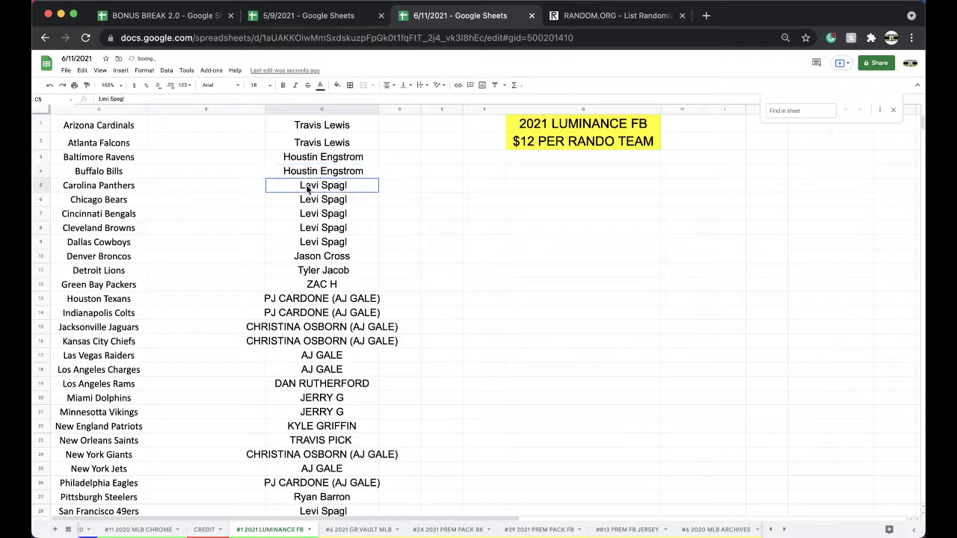
Review the column C owner entries from the Denver Broncos down to the Minnesota Vikings
click(314, 258)
click(317, 271)
scroll(317, 275, down, 1)
drag(317, 283, 320, 299)
scroll(362, 222, down, 3)
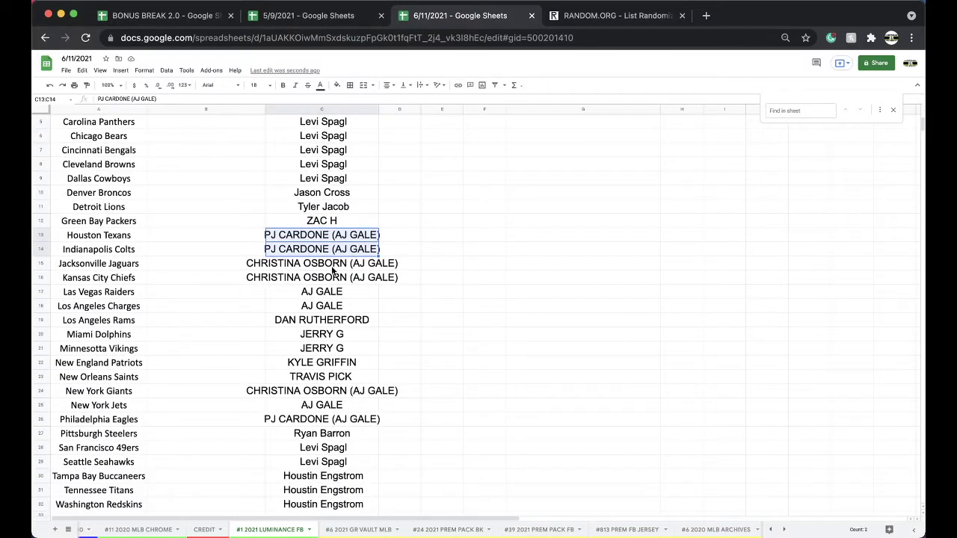
drag(332, 267, 327, 280)
scroll(329, 251, down, 1)
click(318, 306)
drag(316, 321, 315, 342)
Check the remaining owners through the Pittsburgh Steelers and copy all 32 names in C1:C32
click(315, 349)
click(314, 363)
click(313, 378)
click(310, 391)
click(311, 405)
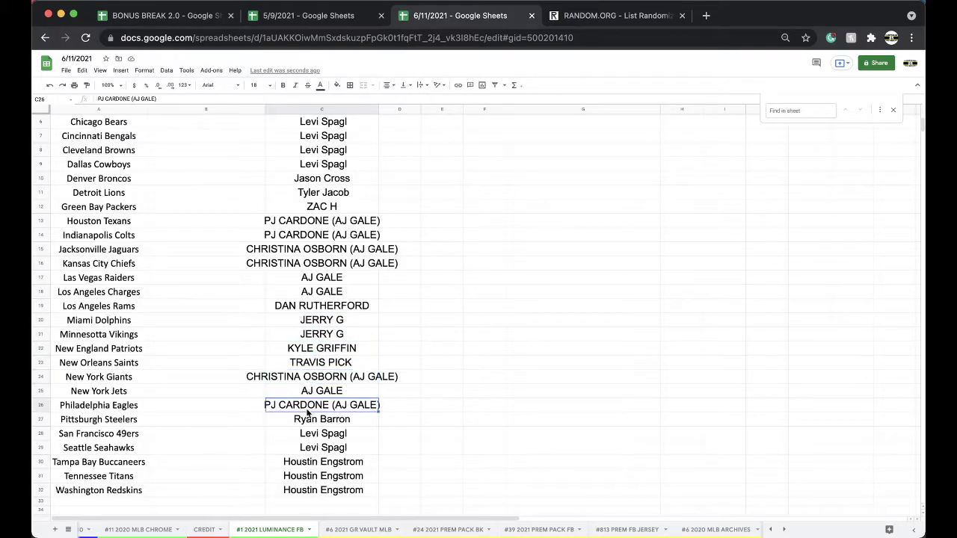
scroll(323, 395, down, 2)
click(321, 393)
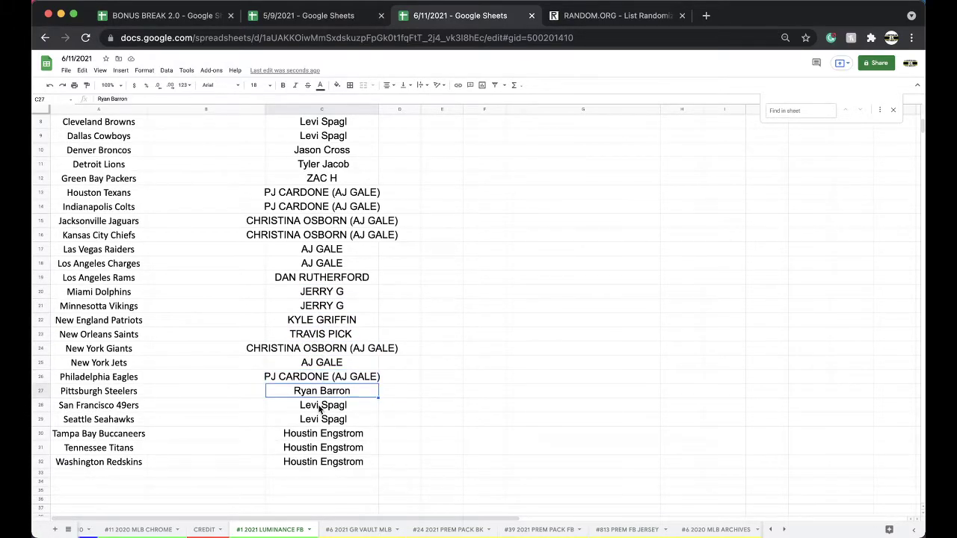
scroll(320, 408, down, 1)
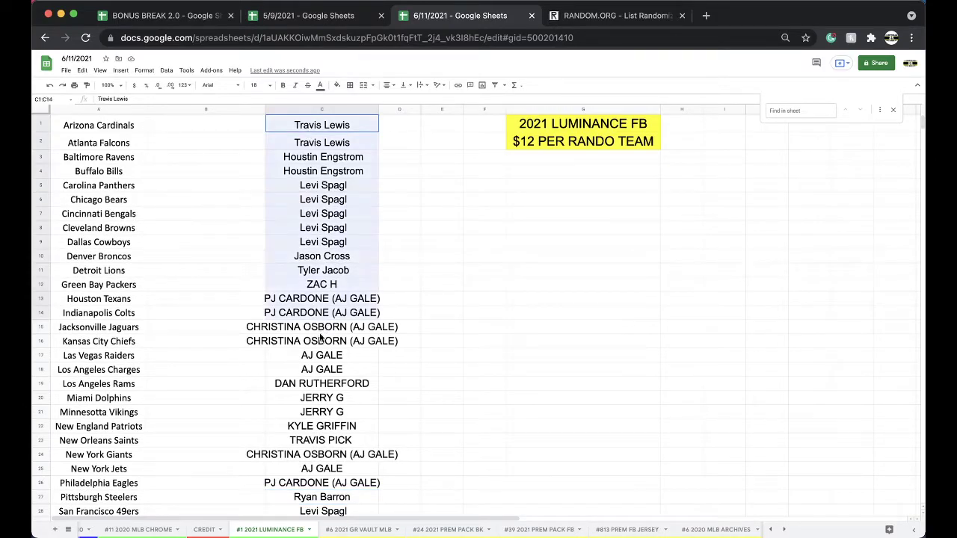
key(ctrl+c)
scroll(321, 449, up, 3)
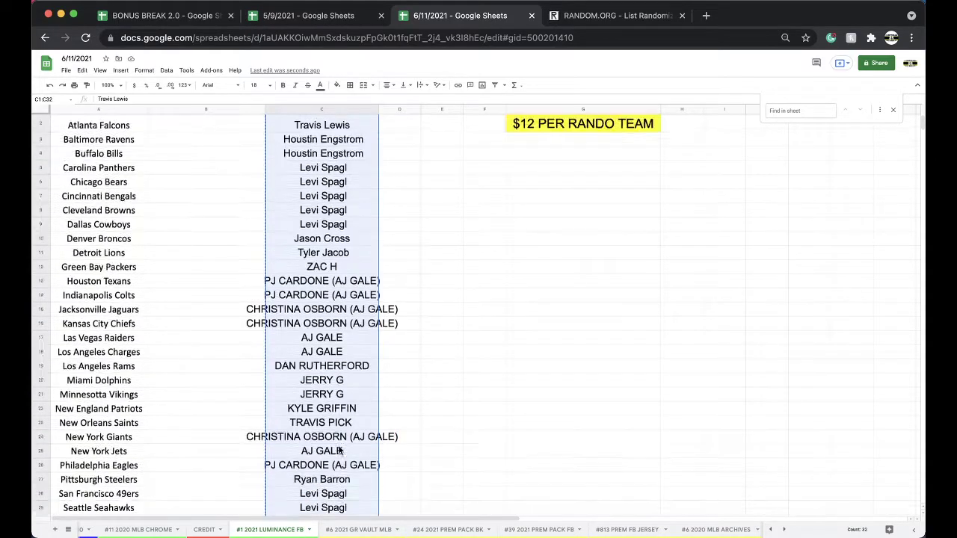
Reload the RANDOM.ORG List Randomizer and paste the 32 owner names into it
click(596, 15)
click(641, 37)
key(Return)
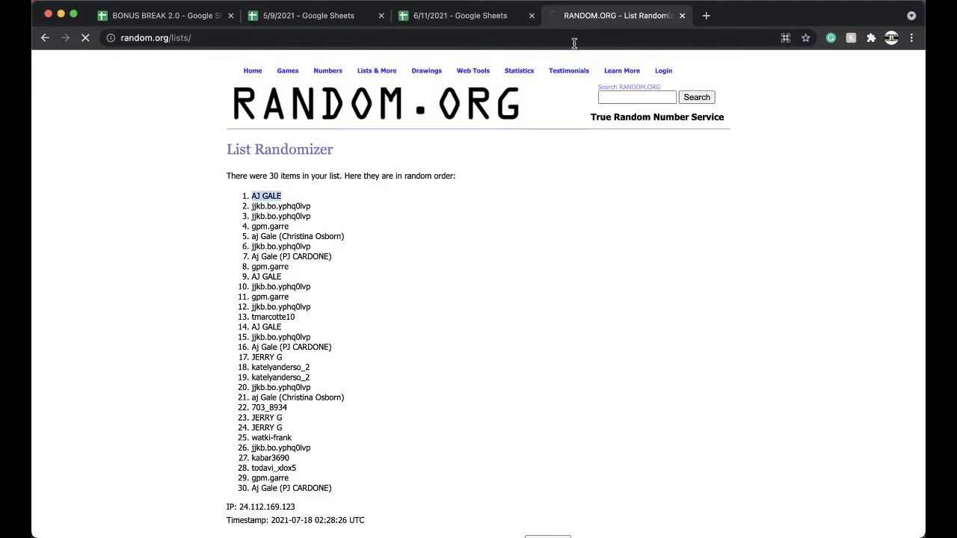
click(396, 296)
key(ctrl+v)
Shuffle the owner names several times and select the final randomized list
click(252, 440)
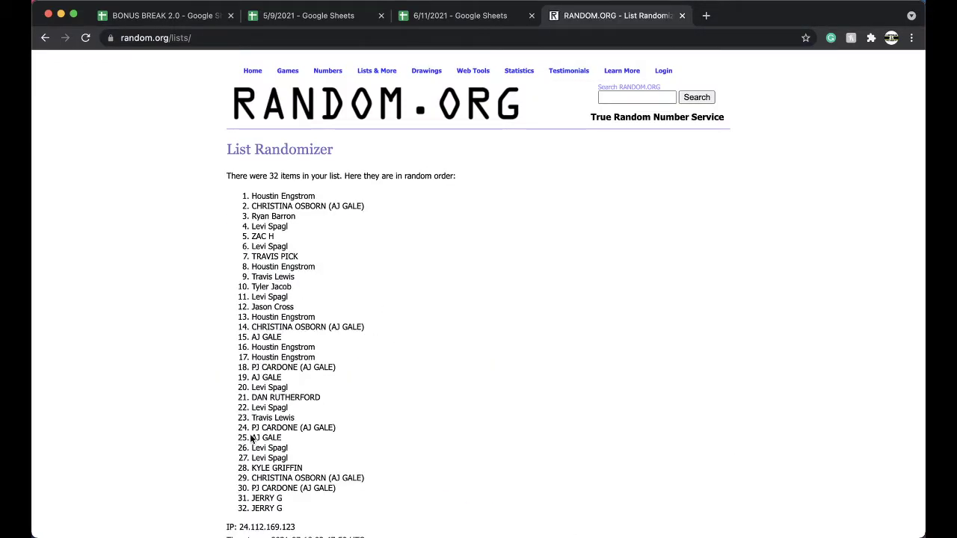
scroll(252, 440, down, 5)
click(241, 459)
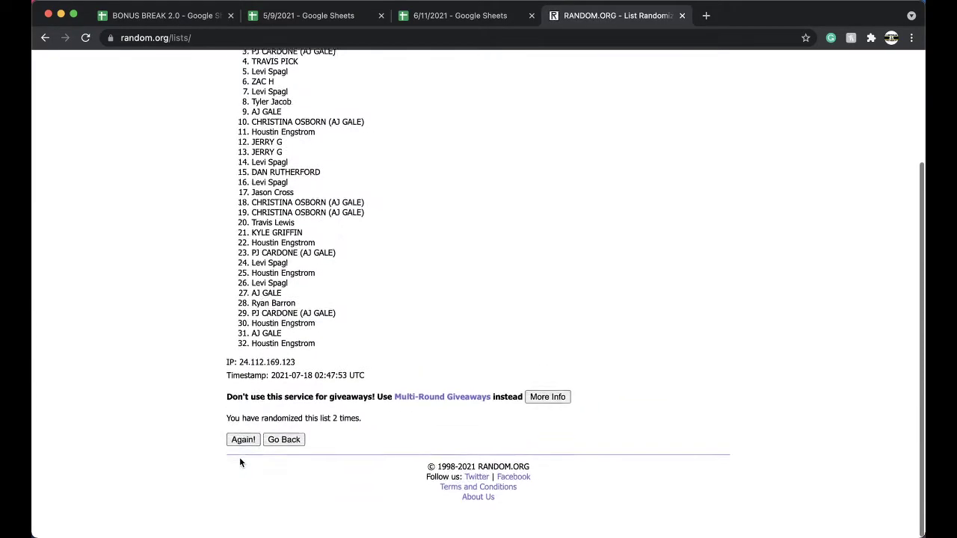
click(240, 461)
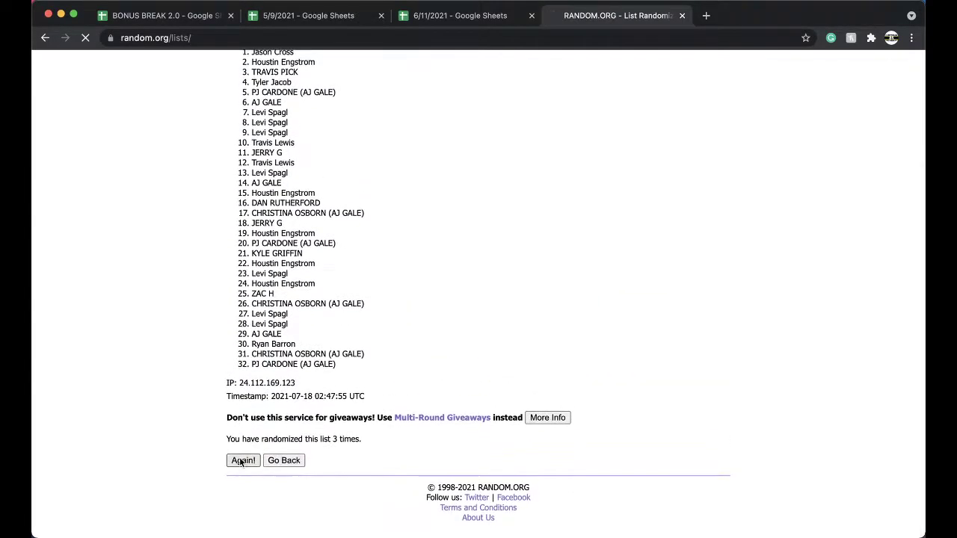
scroll(239, 456, down, 5)
click(240, 459)
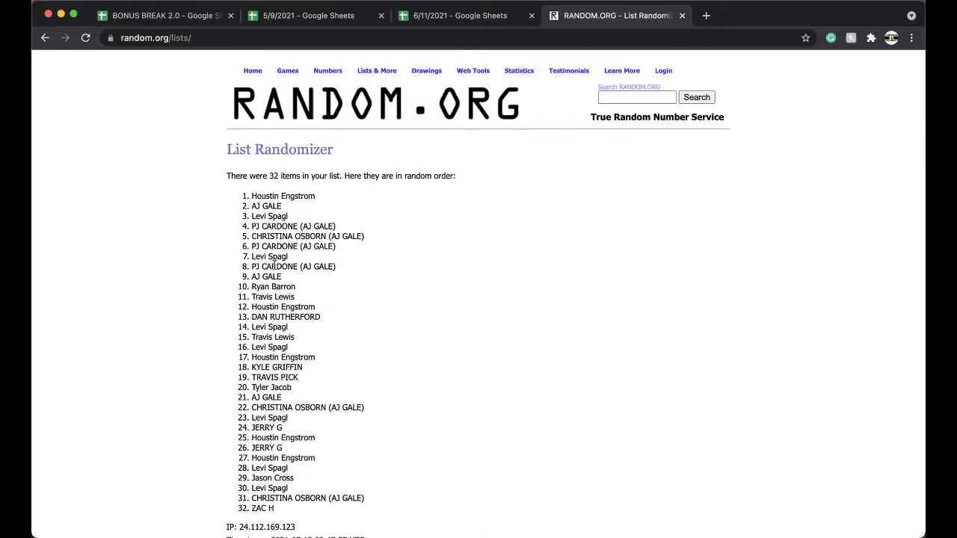
drag(251, 196, 331, 371)
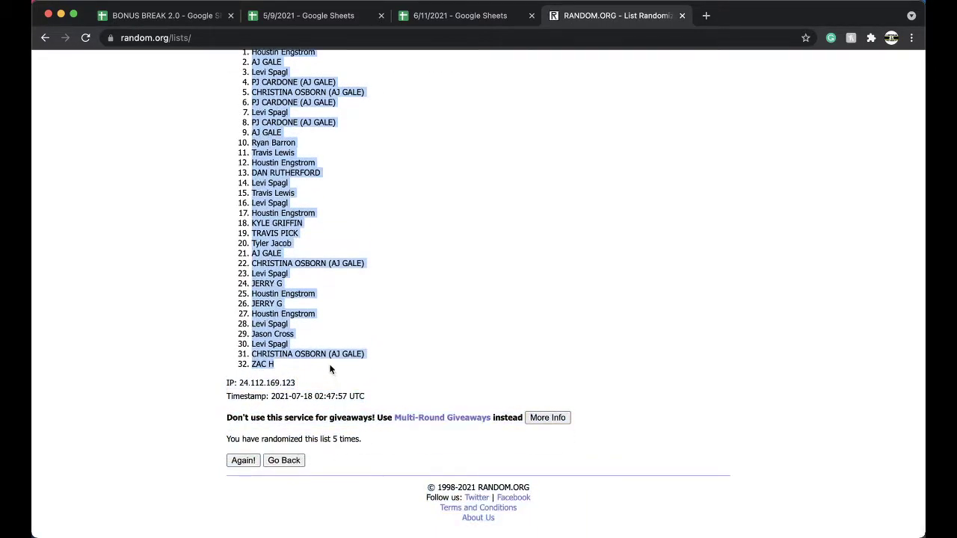
click(468, 21)
Paste the shuffled owner names into column B and set them to font size 18
key(super+v)
click(257, 84)
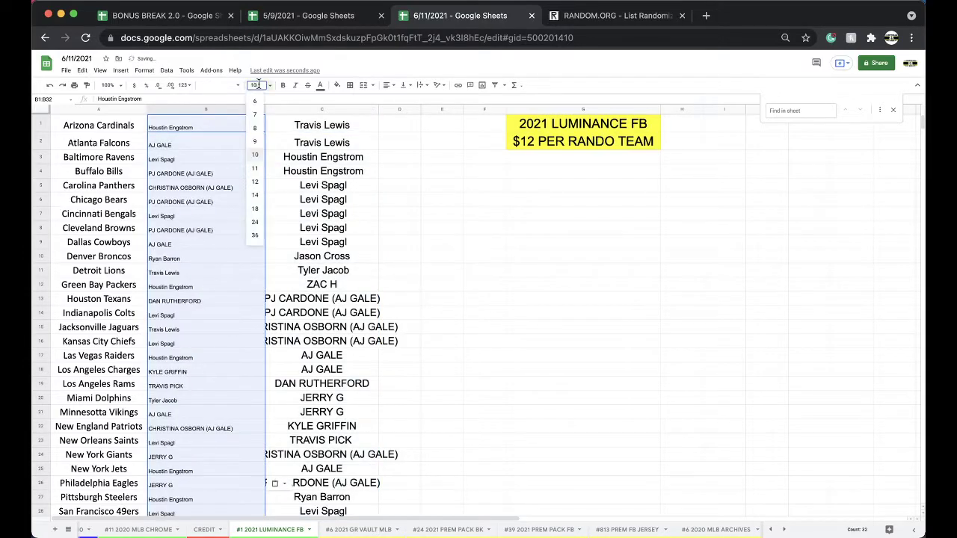
click(254, 208)
Sort the sheet by column B A→Z and widen column B to fit the longest name
click(166, 71)
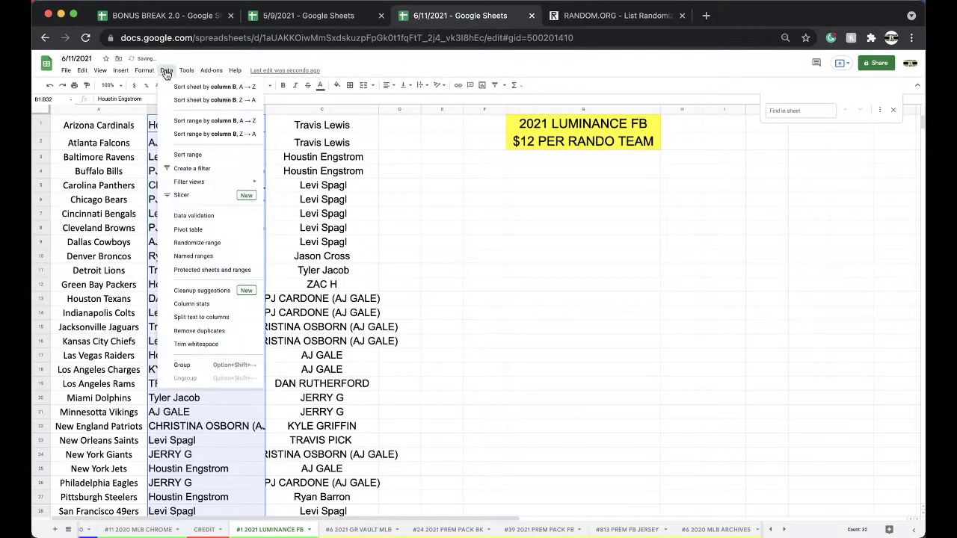
click(174, 87)
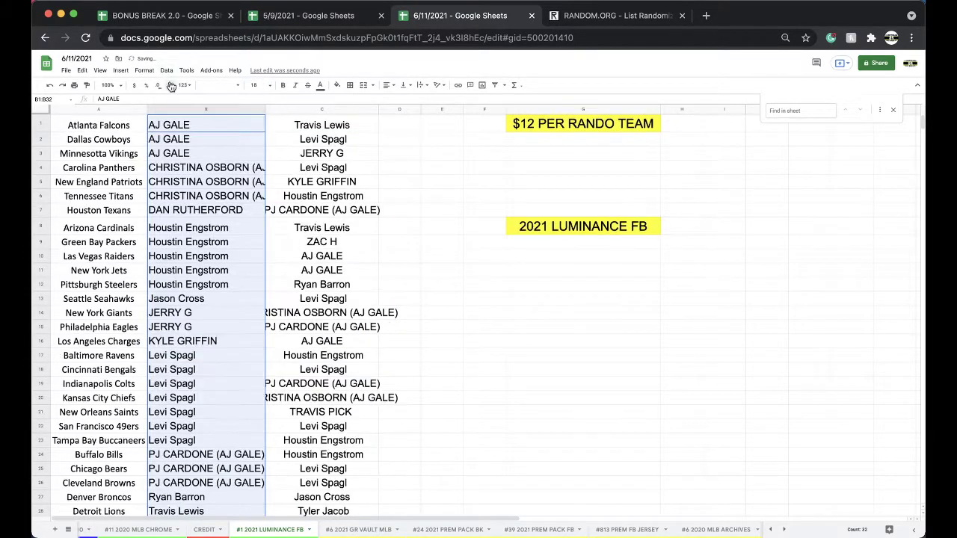
click(179, 129)
key(Down)
key(Down)
key(Down)
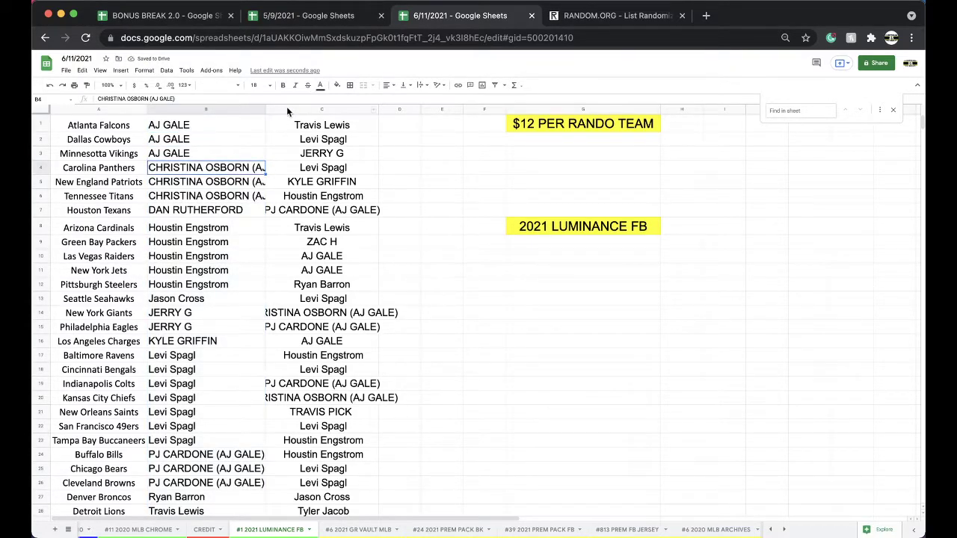
double_click(265, 109)
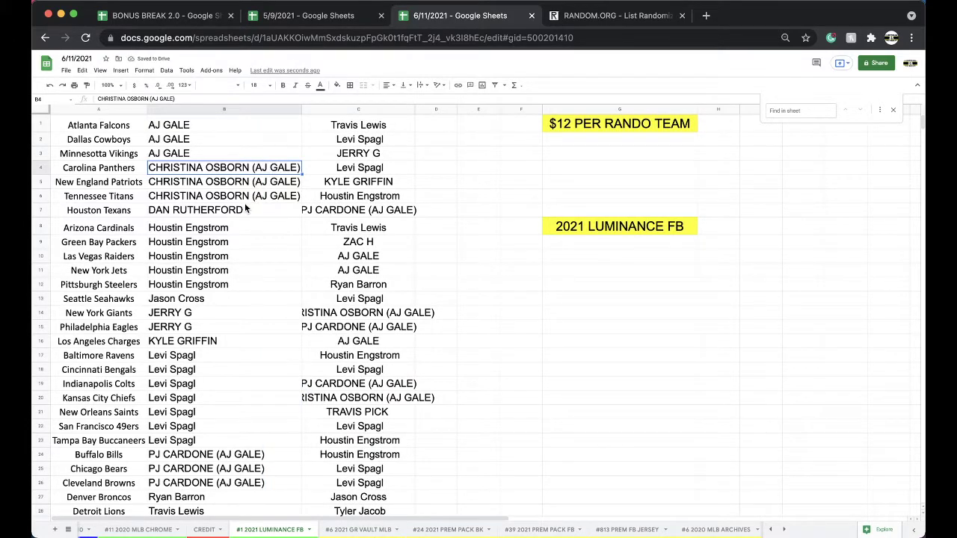
scroll(244, 207, down, 3)
scroll(244, 207, up, 3)
click(201, 199)
key(Down)
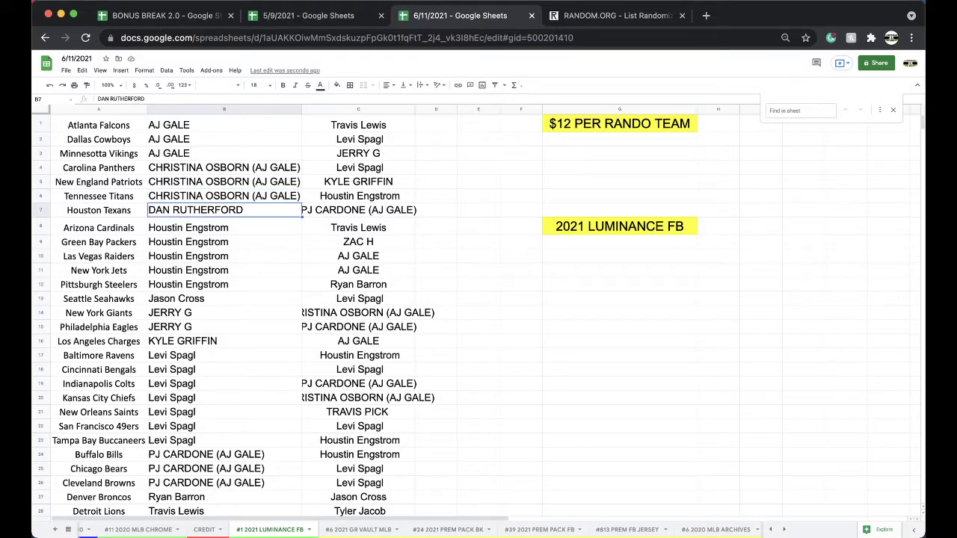
click(224, 227)
key(Down)
key(Down)
key(Down)
key(Down)
key(Down)
key(Down)
scroll(476, 315, down, 1)
key(Down)
key(Down)
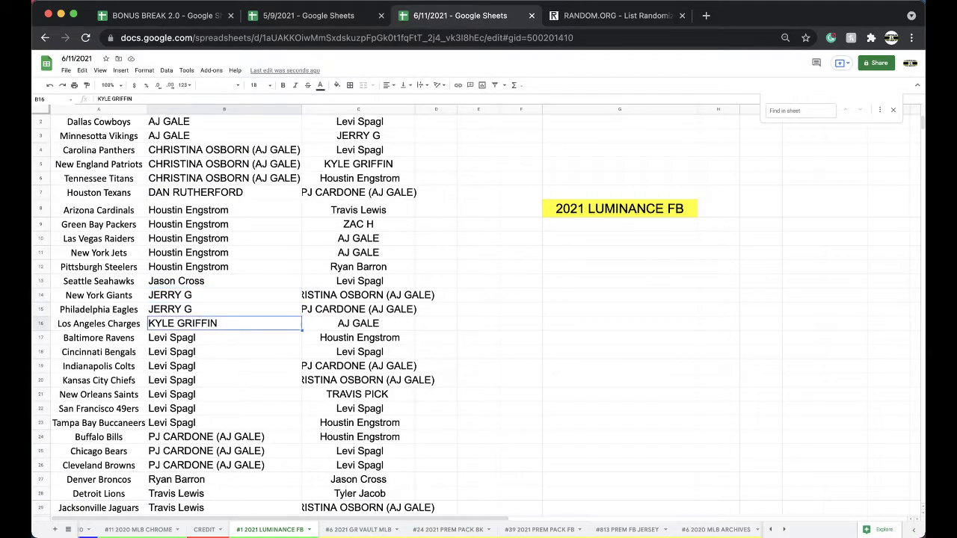
scroll(203, 300, down, 3)
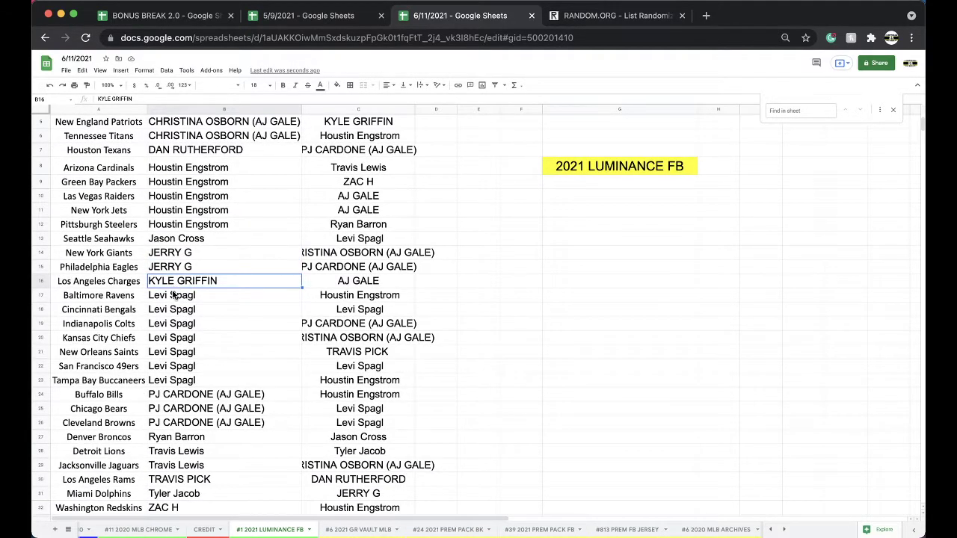
right_click(173, 295)
click(133, 294)
click(211, 302)
key(Down)
key(Down)
key(Down)
key(Down)
key(Down)
key(Down)
scroll(211, 302, down, 2)
scroll(478, 299, down, 2)
key(Down)
key(Down)
key(Down)
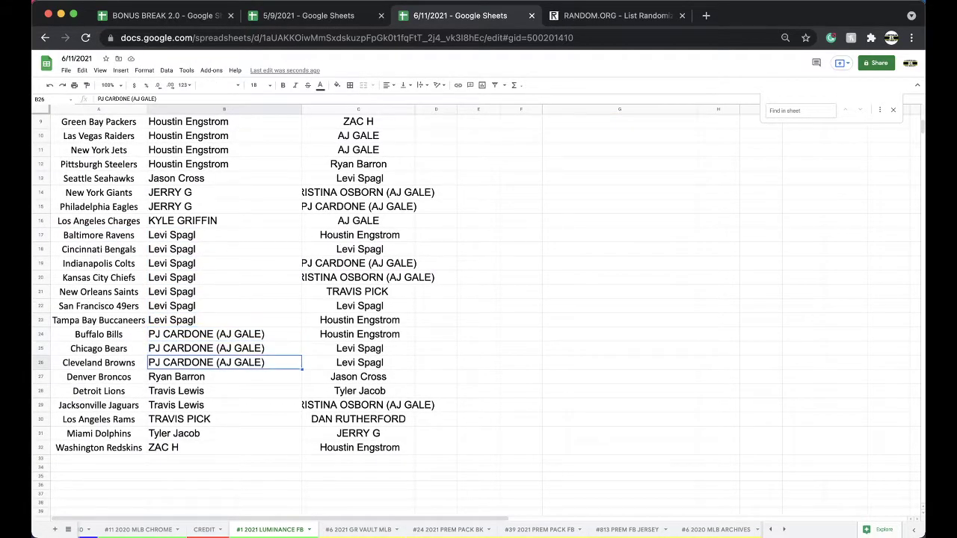
click(171, 351)
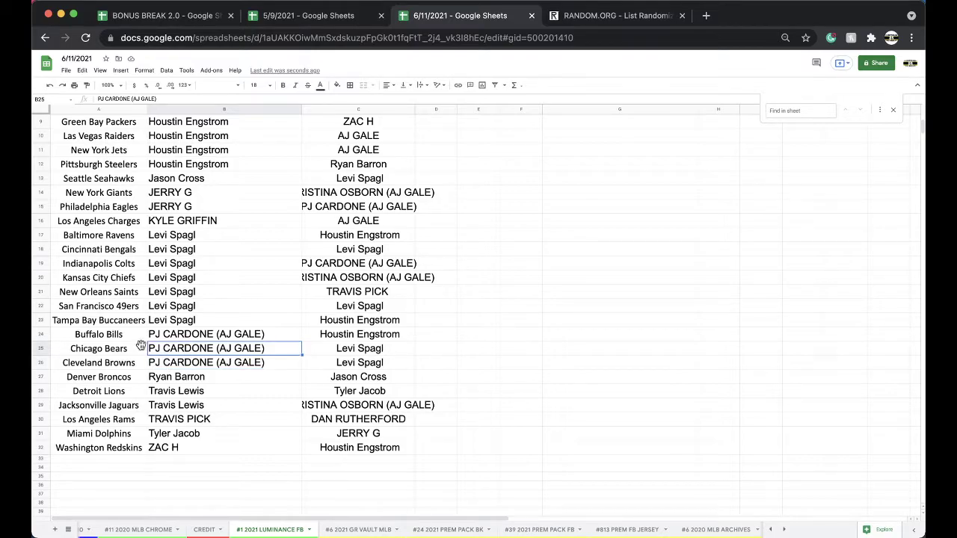
click(171, 380)
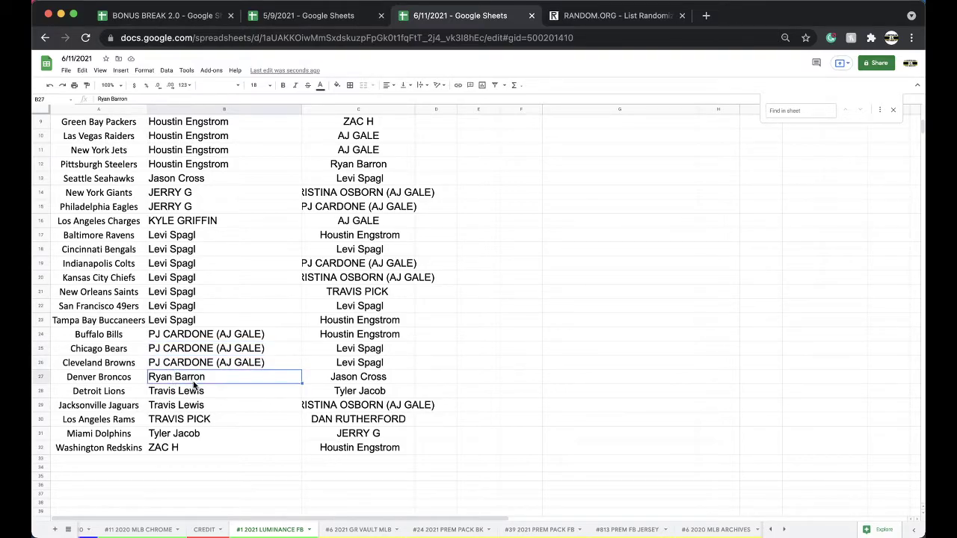
click(129, 382)
click(167, 398)
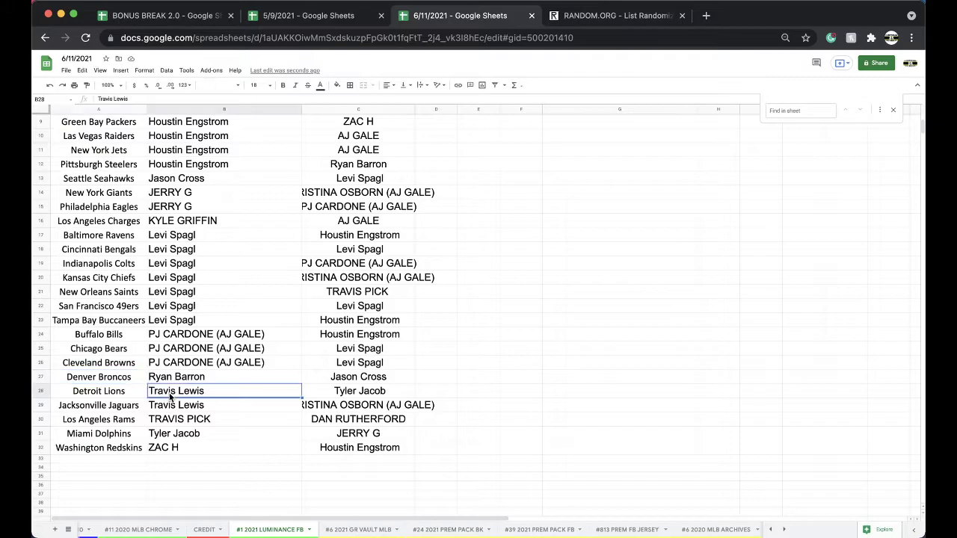
click(126, 396)
click(171, 407)
click(137, 408)
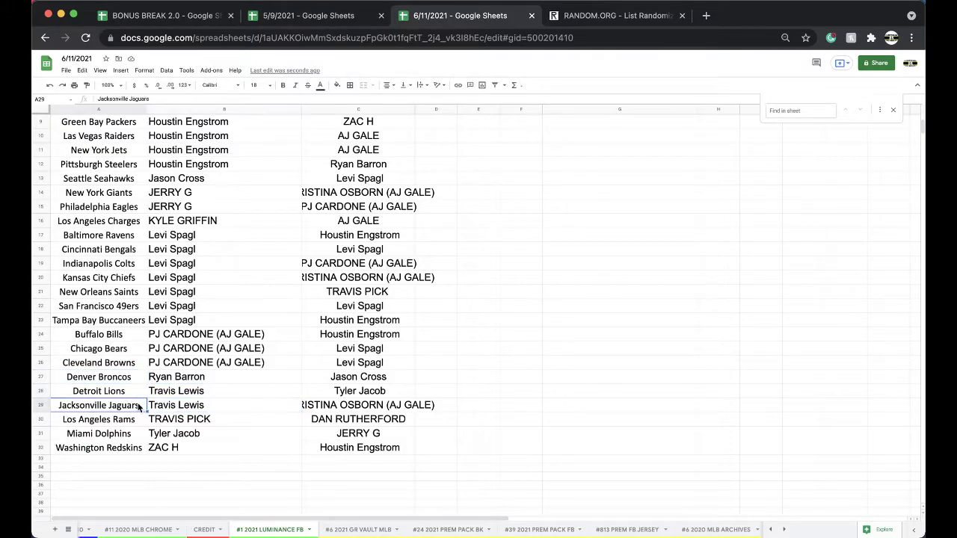
click(173, 419)
click(139, 421)
click(172, 432)
click(128, 432)
click(169, 447)
click(131, 446)
scroll(288, 459, up, 1)
scroll(288, 463, up, 5)
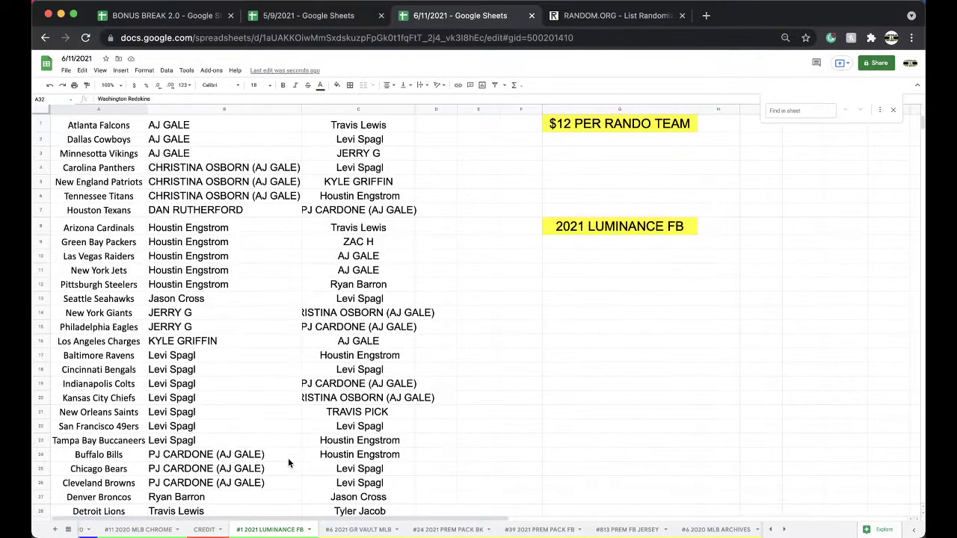
scroll(287, 463, down, 1)
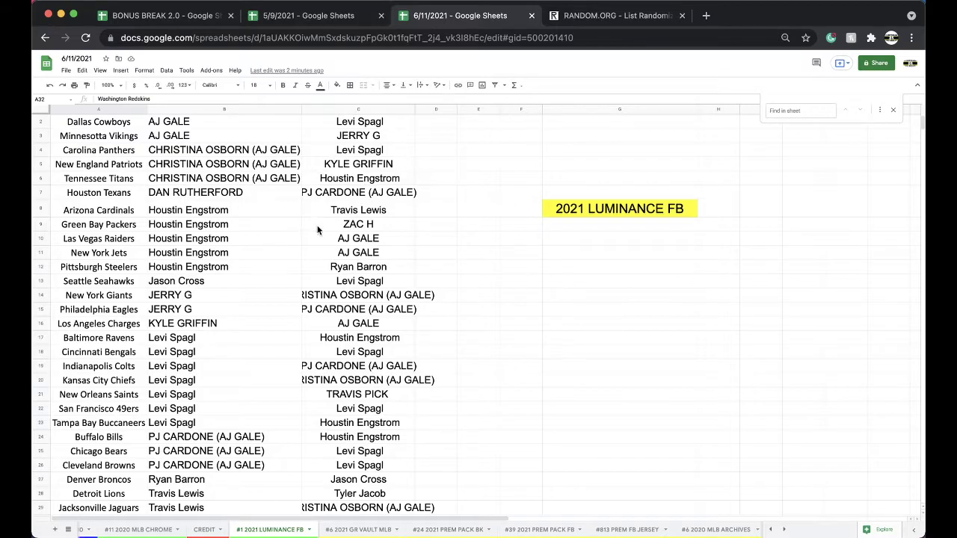
Sort the sheet A→Z by the team names in column A
click(133, 109)
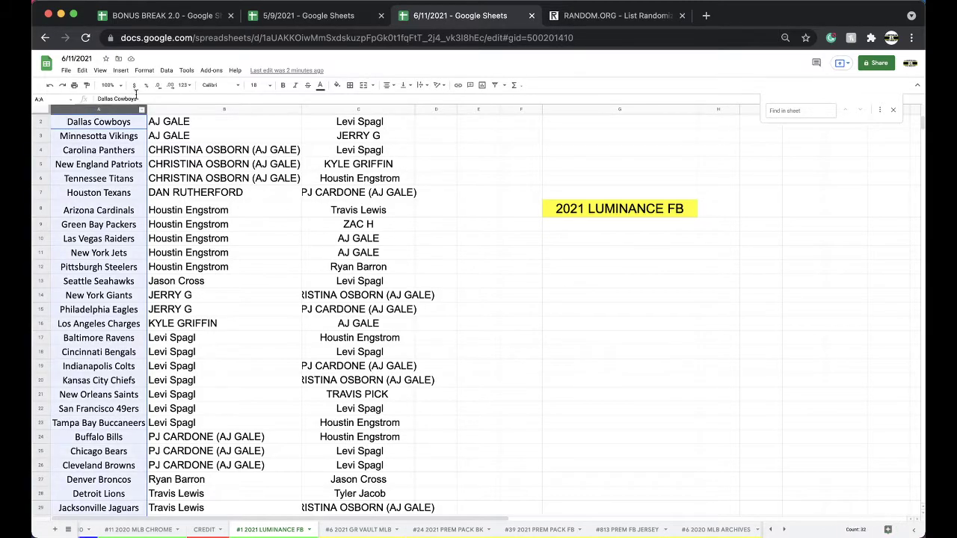
click(166, 69)
click(191, 86)
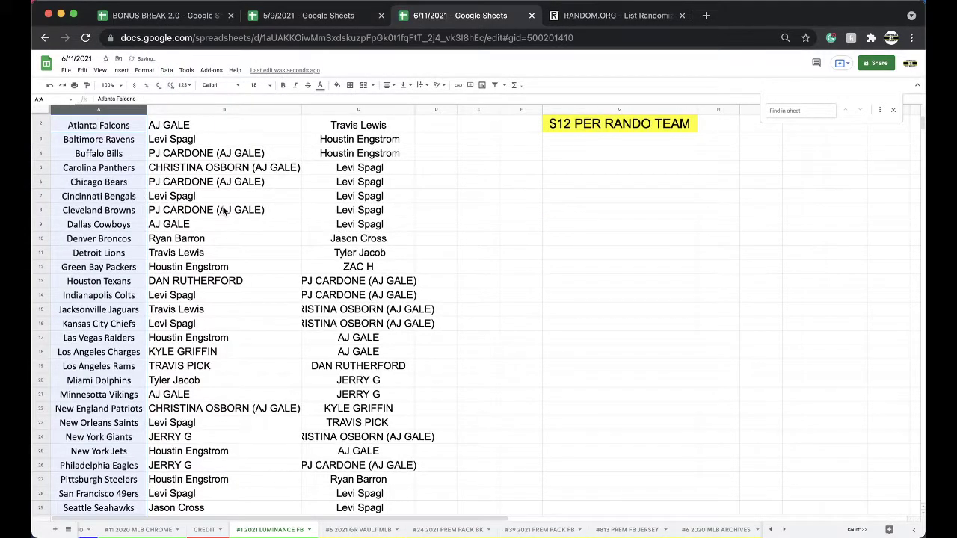
Check the owner cells for the Los Angeles Rams, Houston Texans and Kansas City Chiefs
click(234, 364)
click(180, 284)
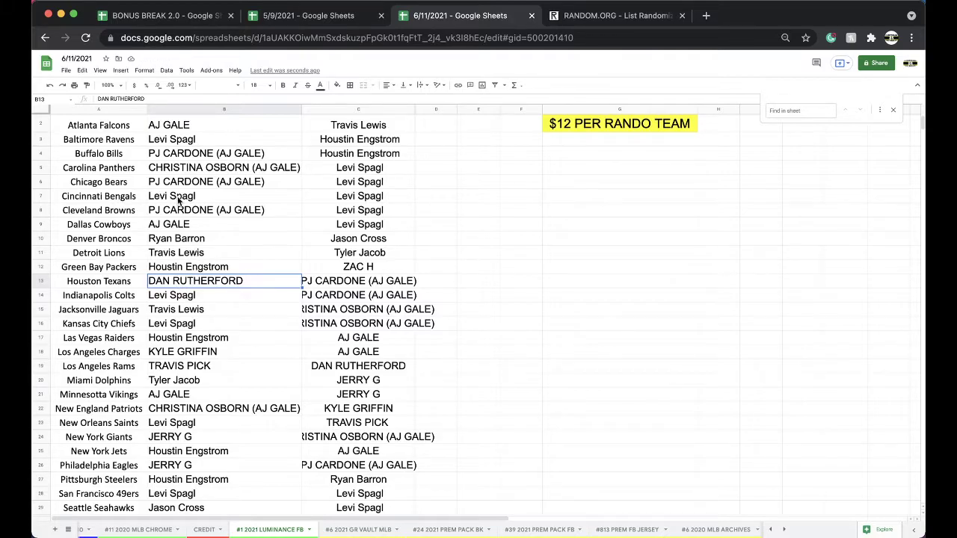
click(195, 323)
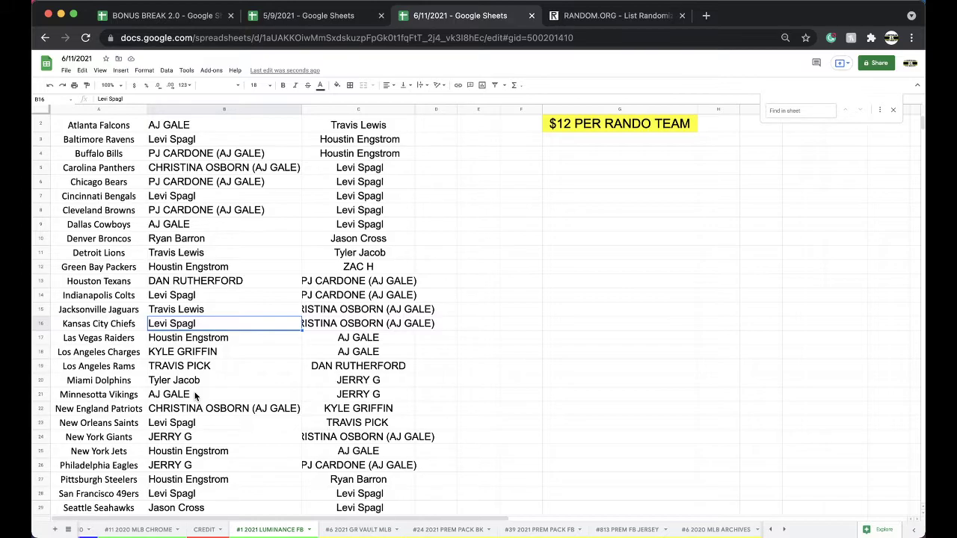
Copy the Chiefs' owner name into the Vikings owner cell, then type a new owner's name for the Chiefs
key(super+c)
click(199, 393)
key(super+v)
click(172, 323)
text(AJ GALE)
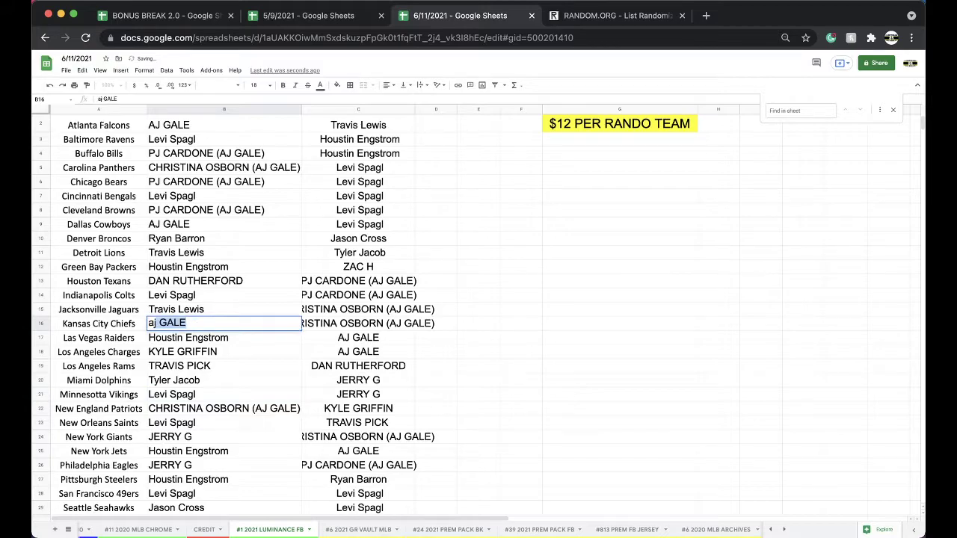
click(361, 379)
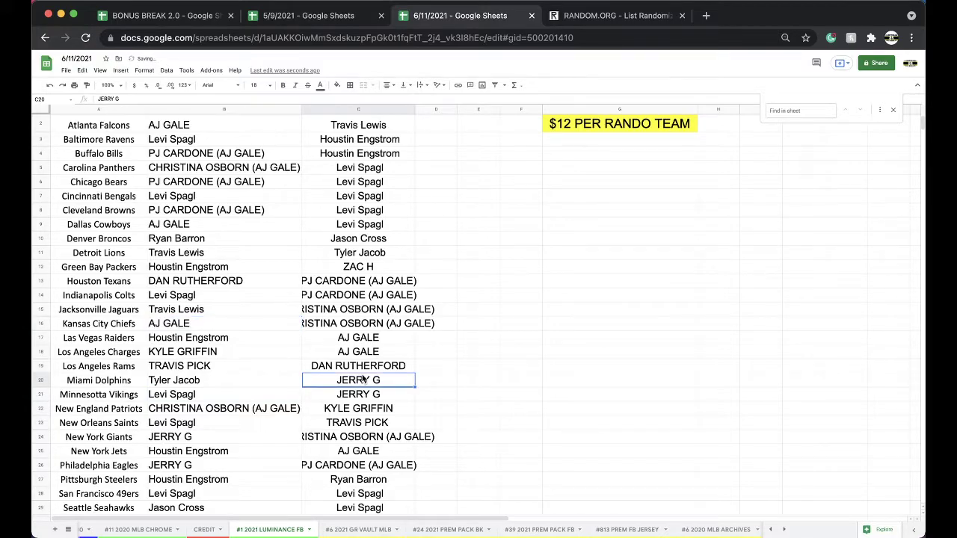